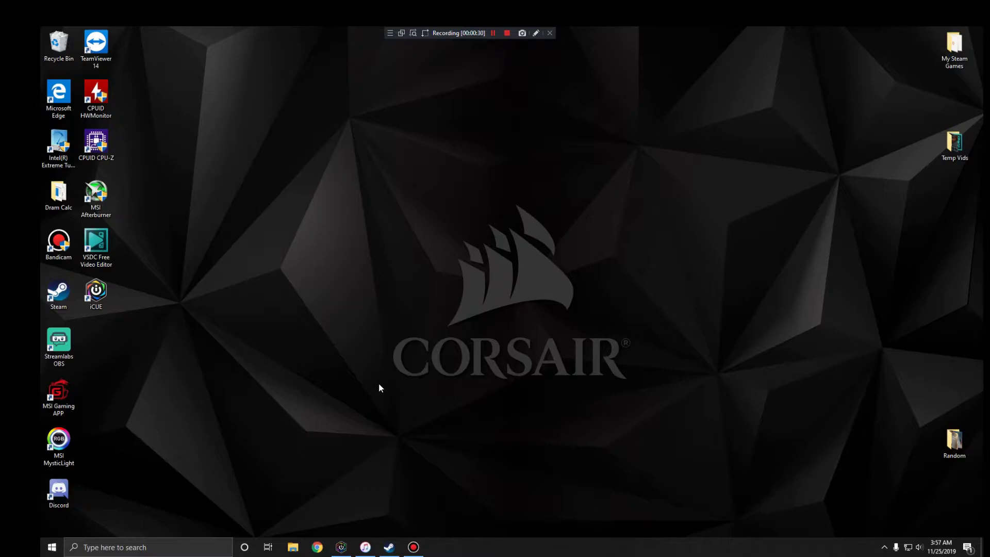
Bring up iCUE and display the Realm Royal profile with its linked Realm.exe
click(341, 547)
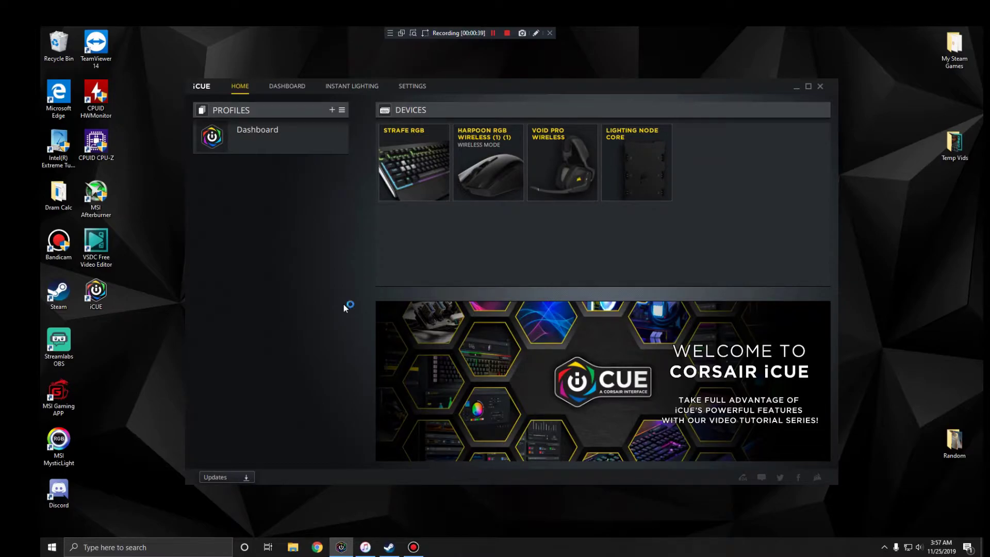
click(265, 114)
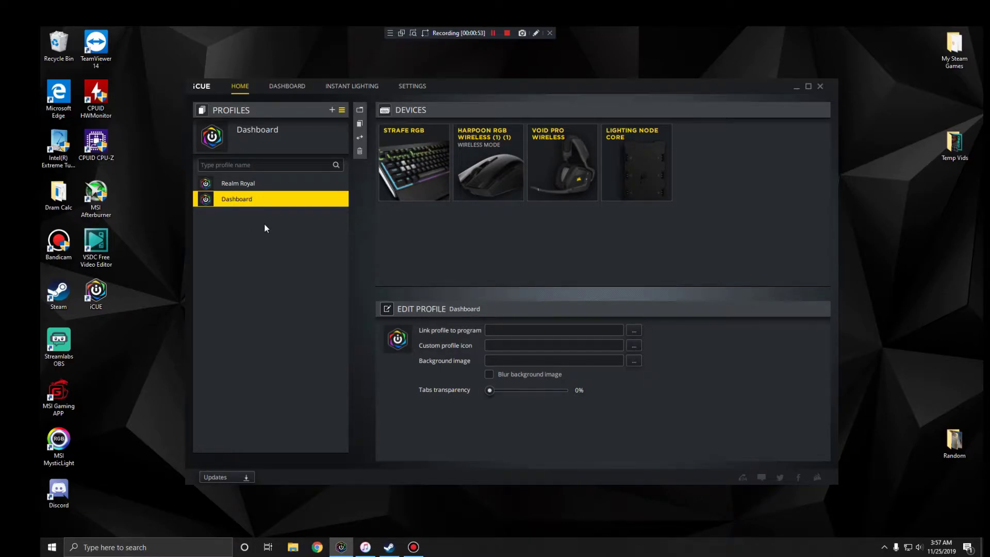
click(269, 184)
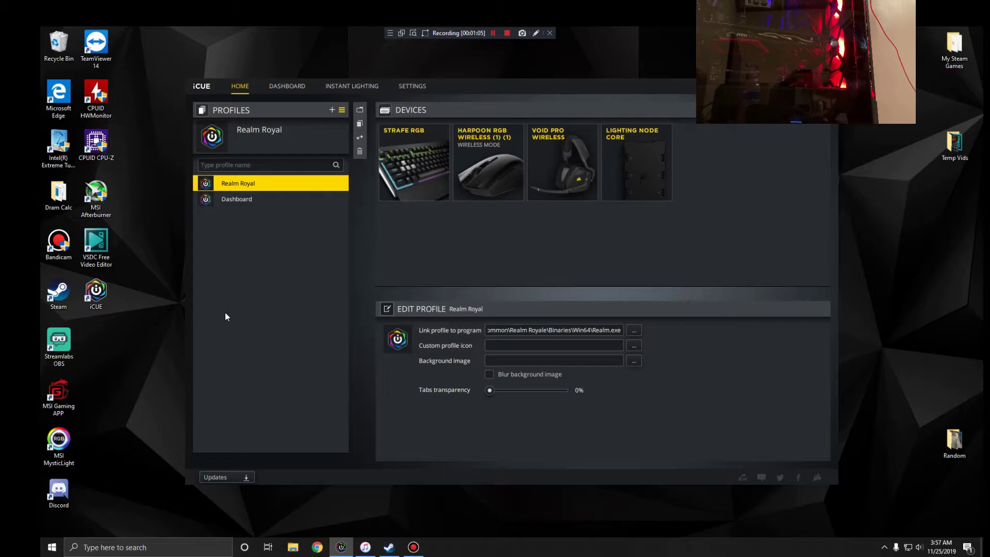
Add a new profile and raise its headset sidetone level
click(332, 111)
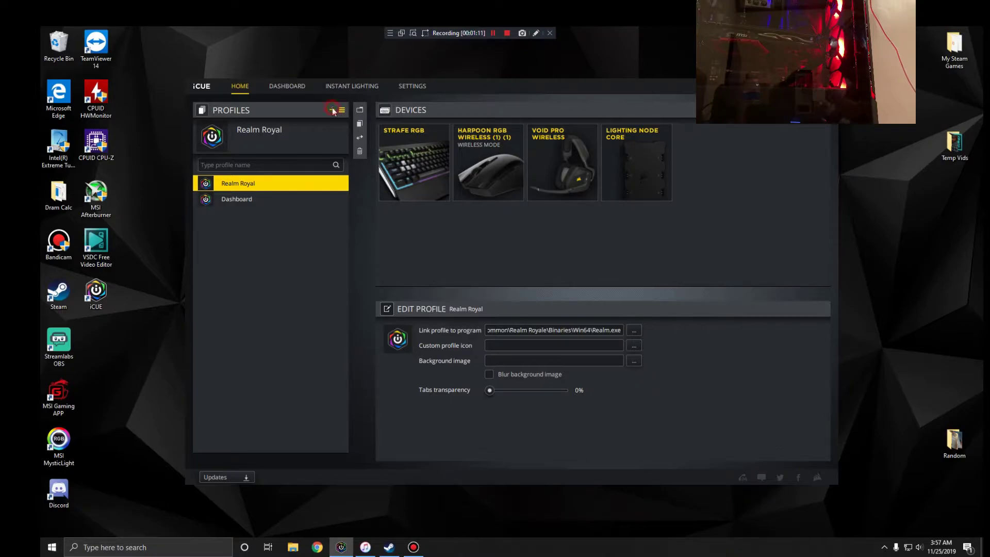
click(551, 179)
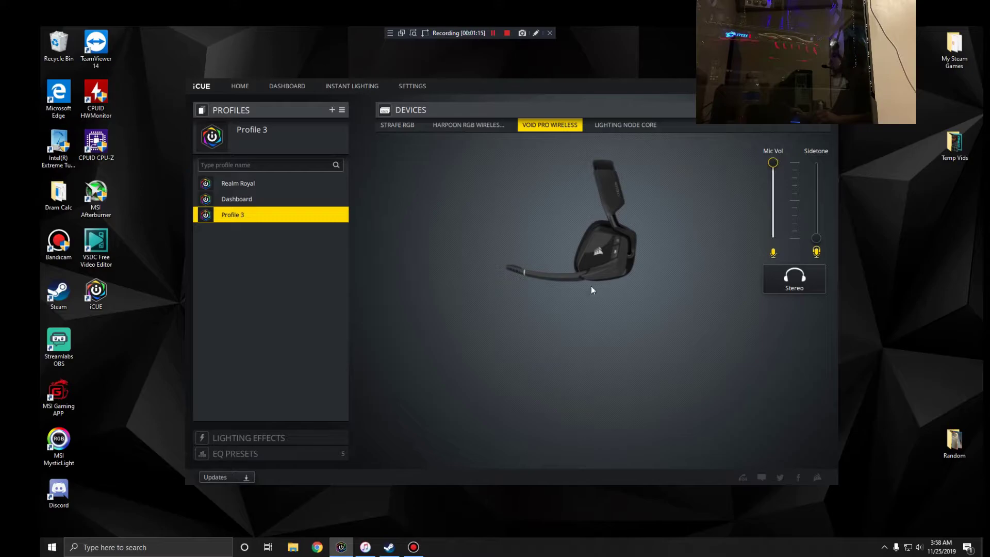
drag(816, 238, 818, 216)
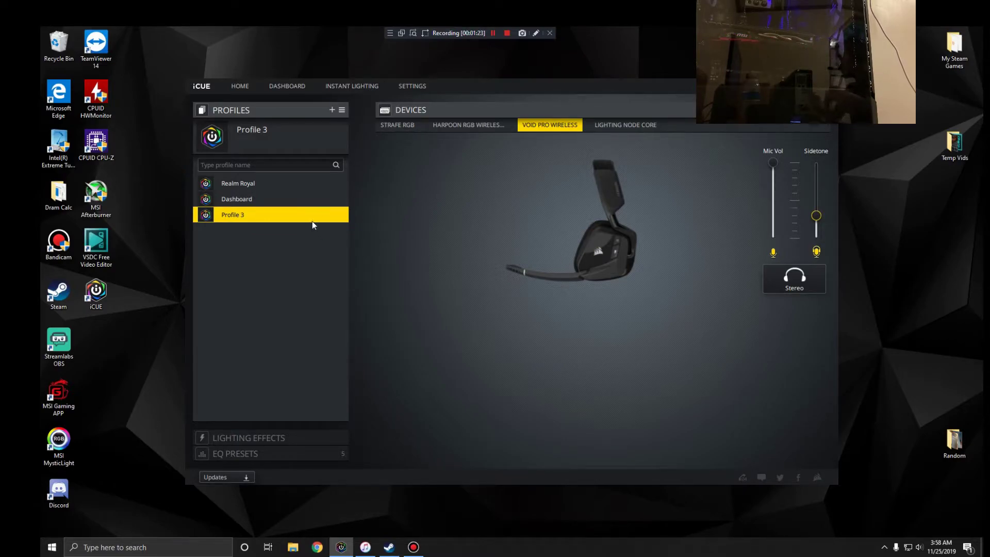
Rename the new Profile 3 to 'House Flipper'
mouse_move(271, 215)
click(327, 215)
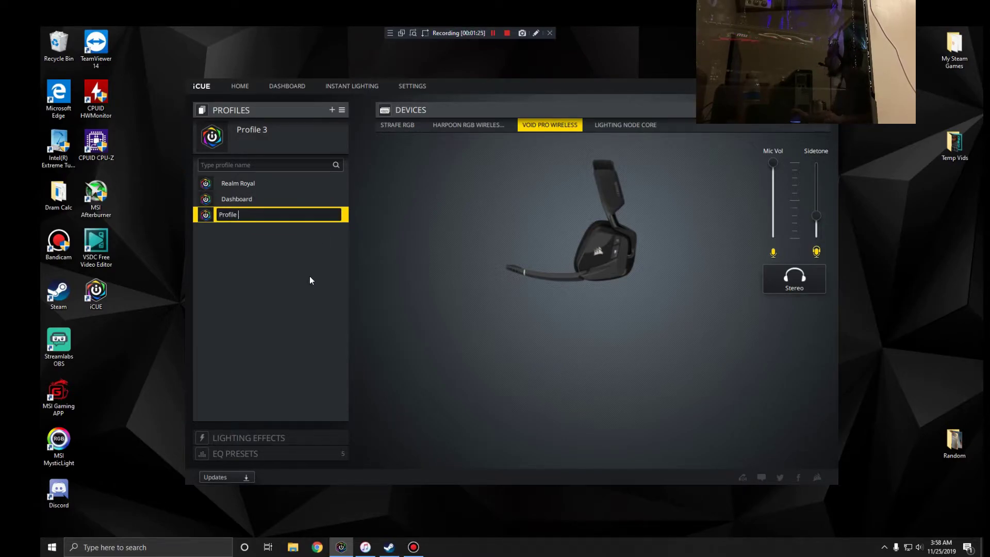
key(BackSpace)
key(BackSpace)
key(BackSpace)
key(BackSpace)
key(BackSpace)
key(BackSpace)
key(BackSpace)
key(BackSpace)
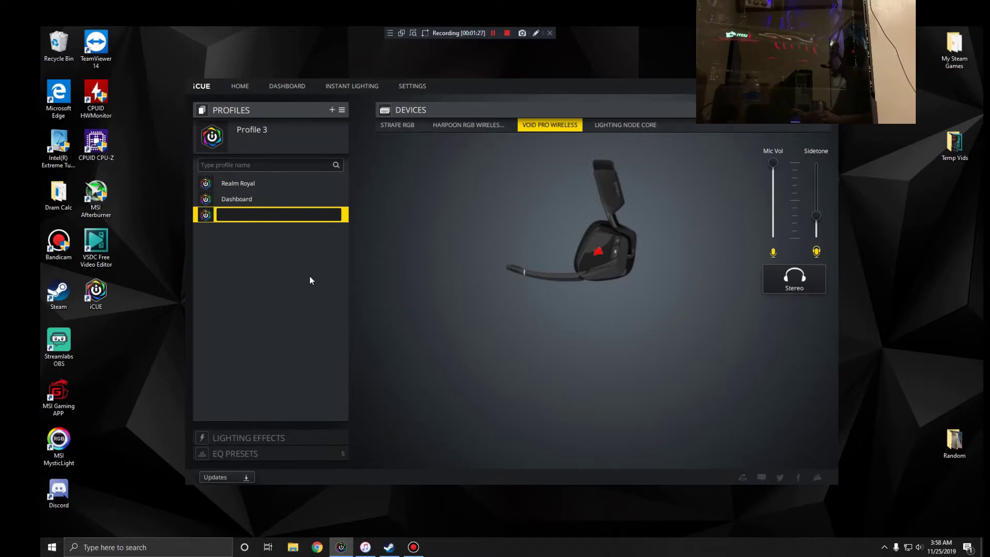
text(House )
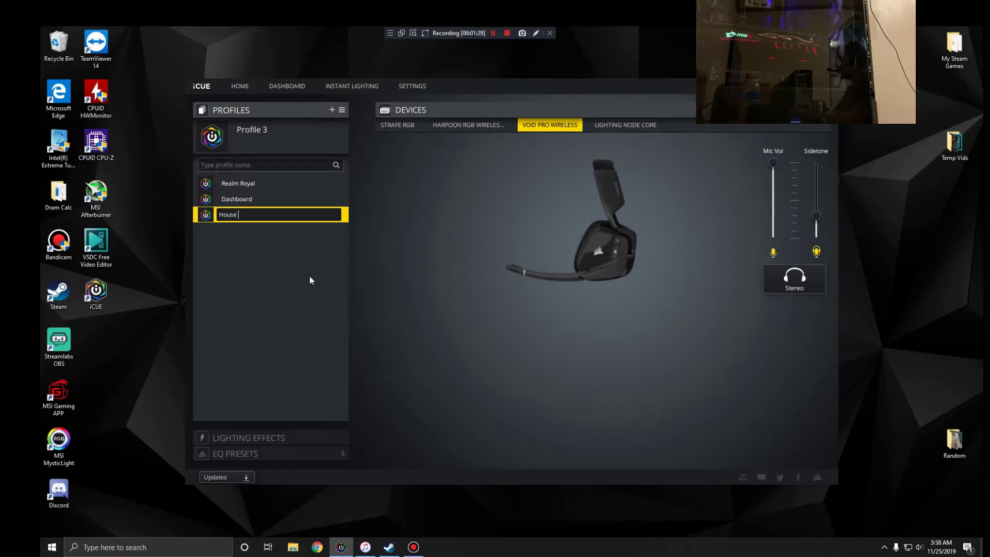
text(Flipper)
key(Return)
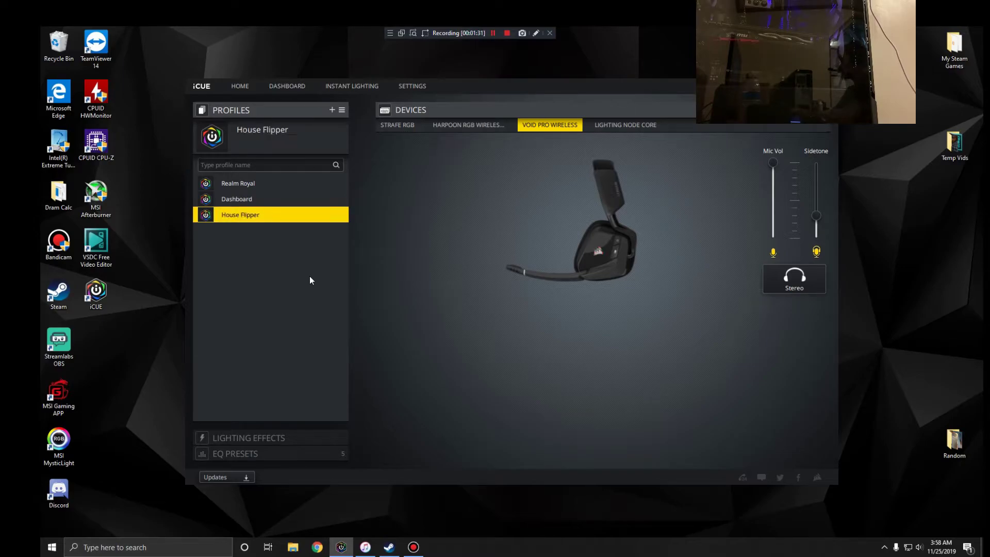
Add a Static Color lighting channel effect in blue to the Lighting Node Core fans
click(639, 128)
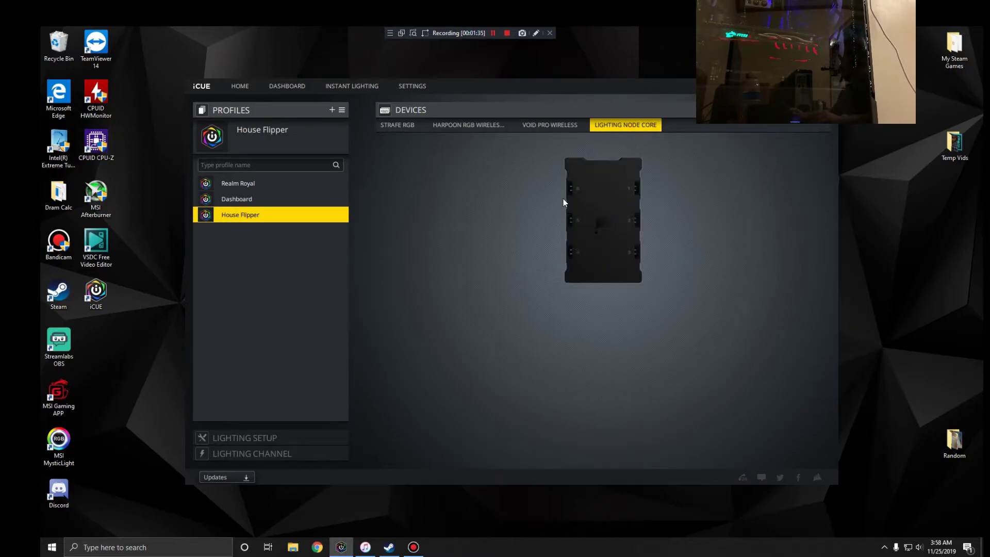
click(273, 456)
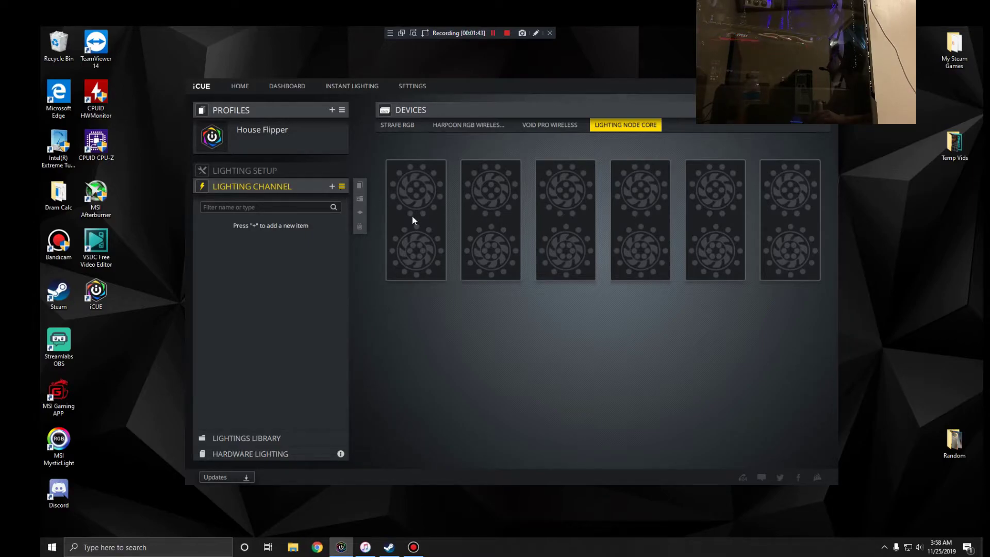
click(332, 186)
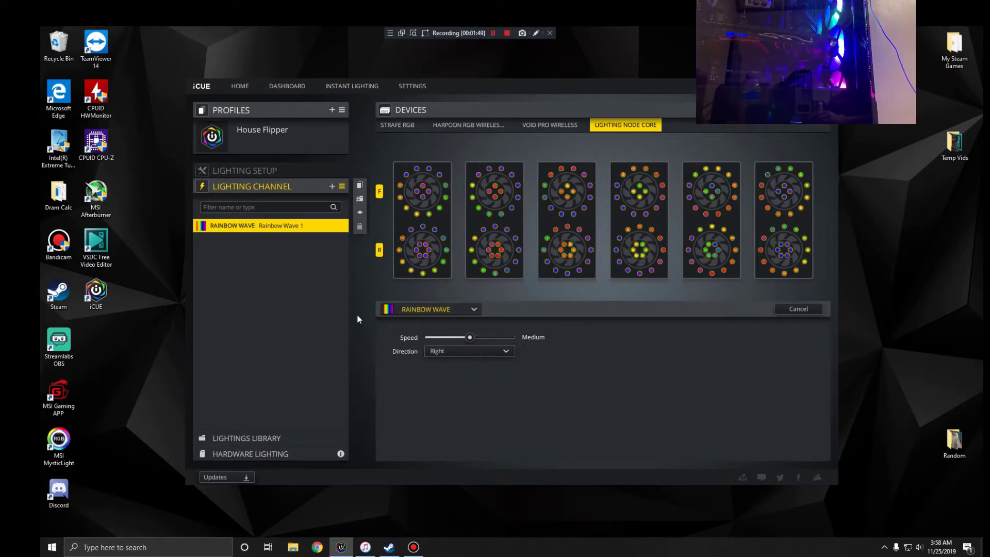
click(402, 307)
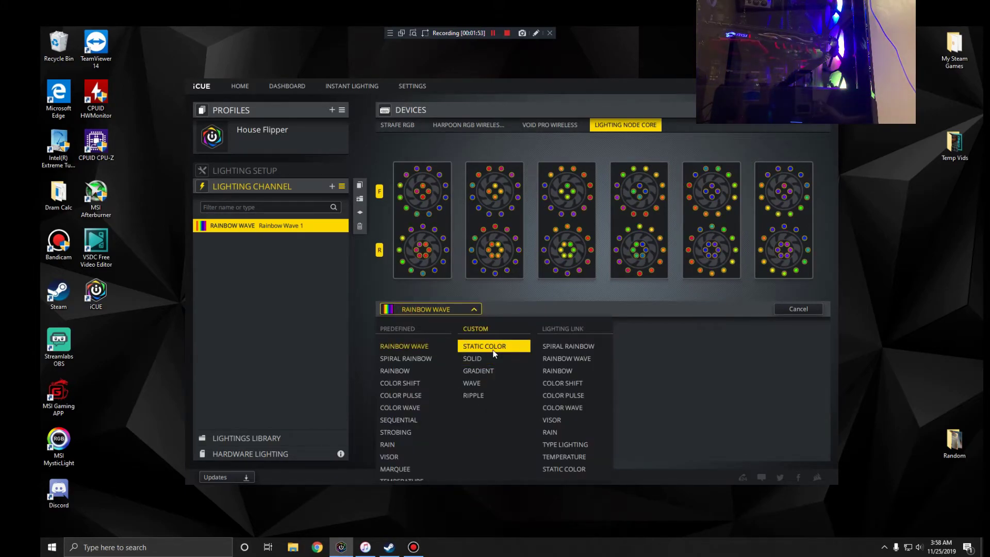
click(490, 360)
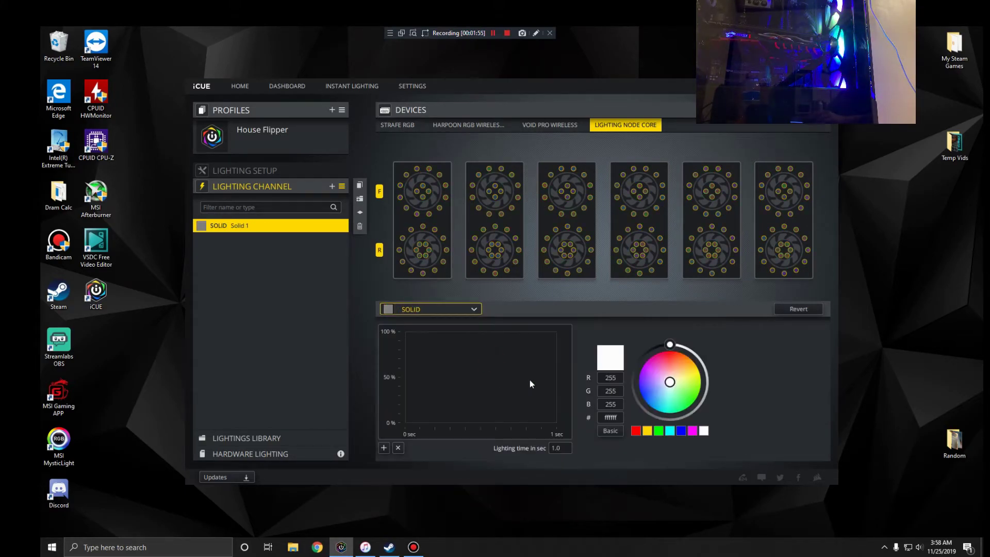
click(433, 308)
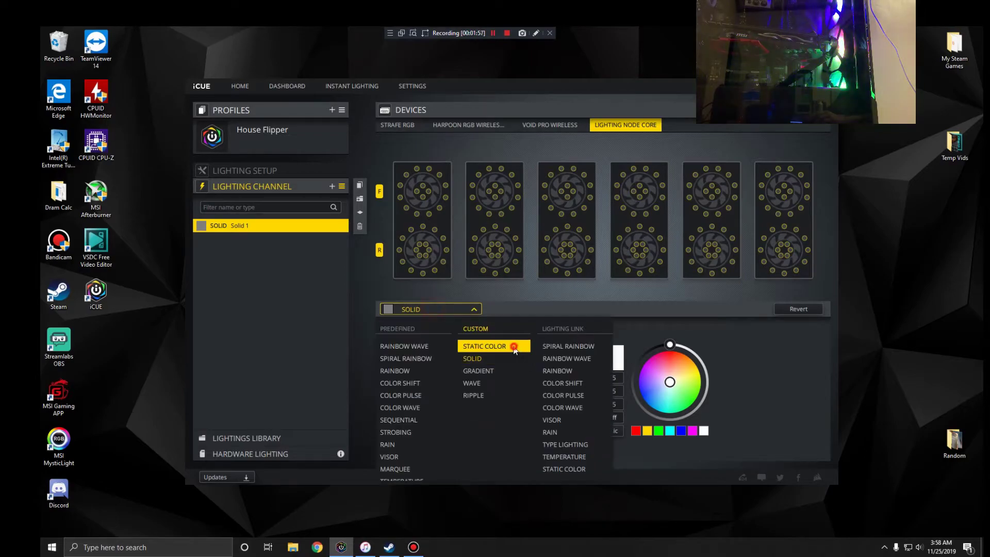
click(484, 345)
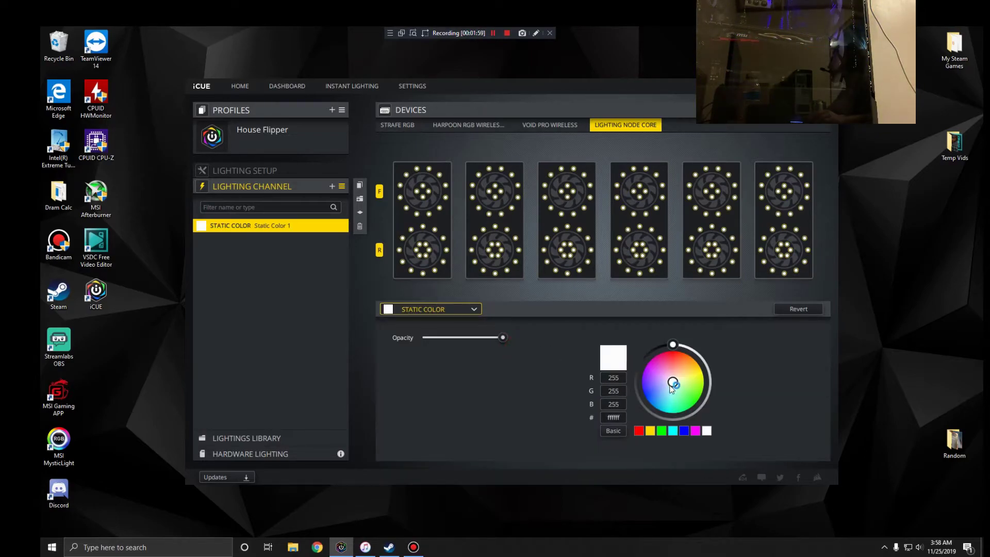
drag(672, 384, 650, 390)
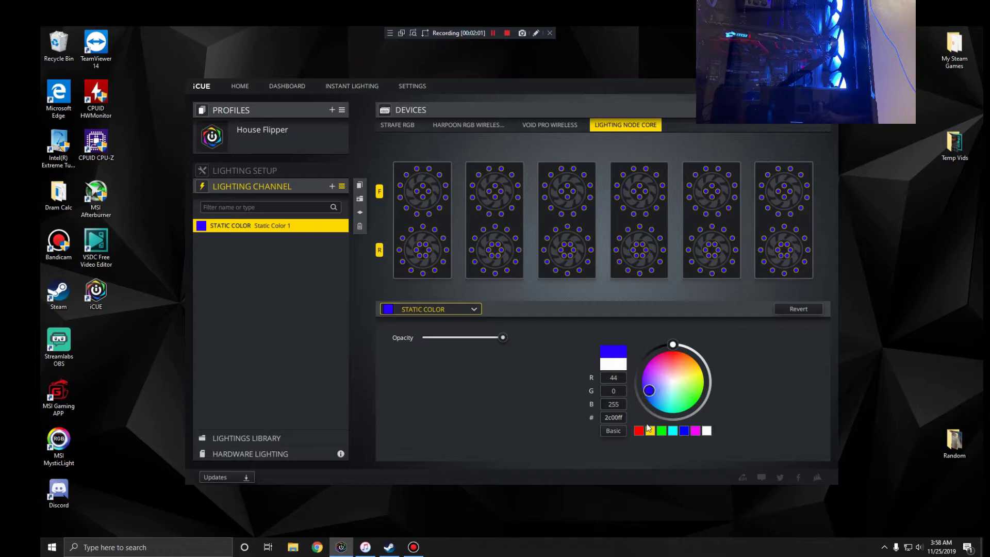
click(651, 393)
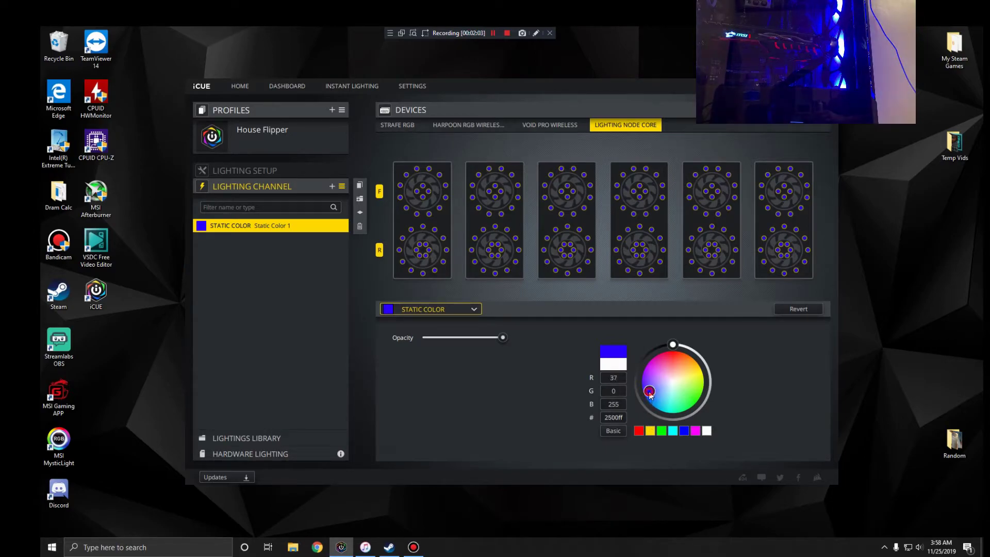
drag(651, 394, 649, 392)
Replace the VOID PRO WIRELESS headset's red Blink effect with a static blue colour
click(540, 125)
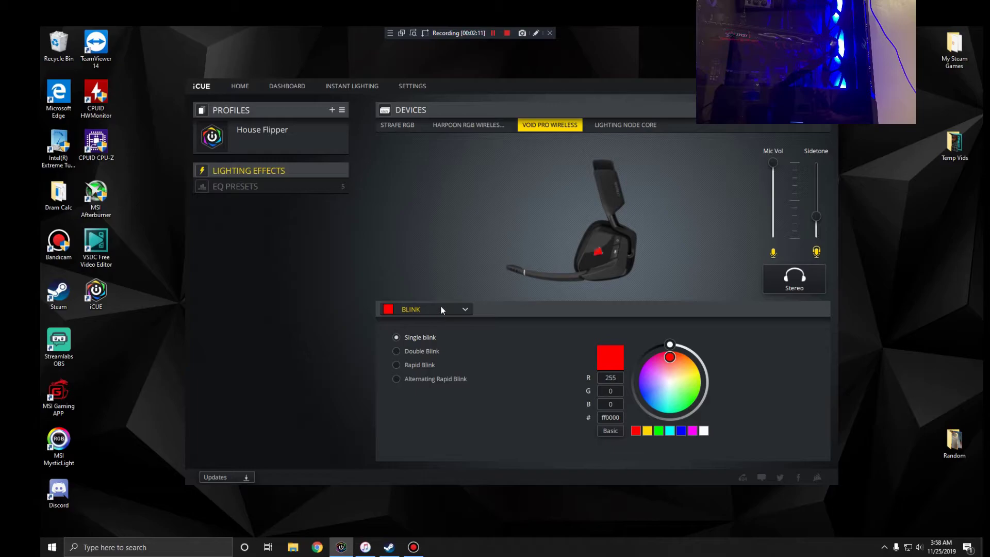
click(439, 310)
click(420, 359)
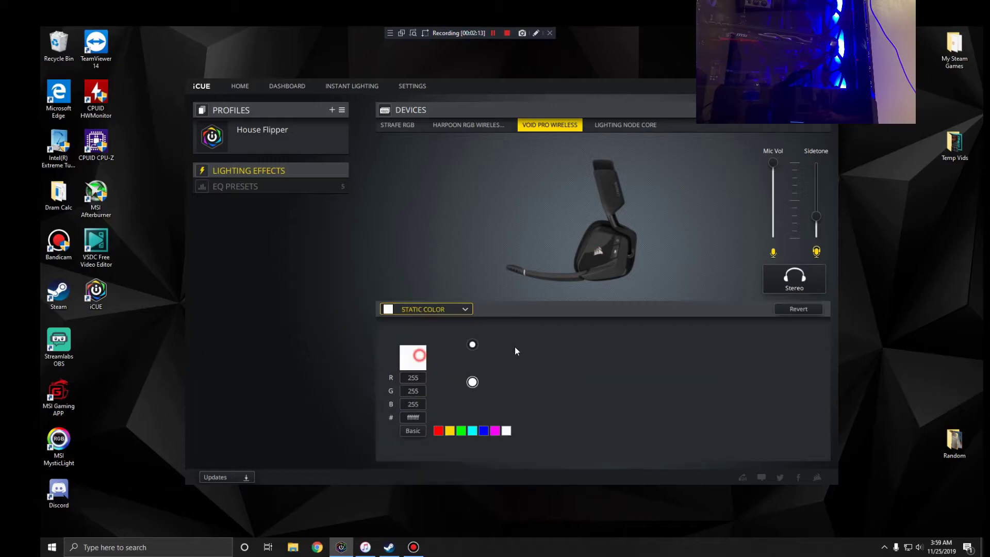
drag(469, 383, 448, 395)
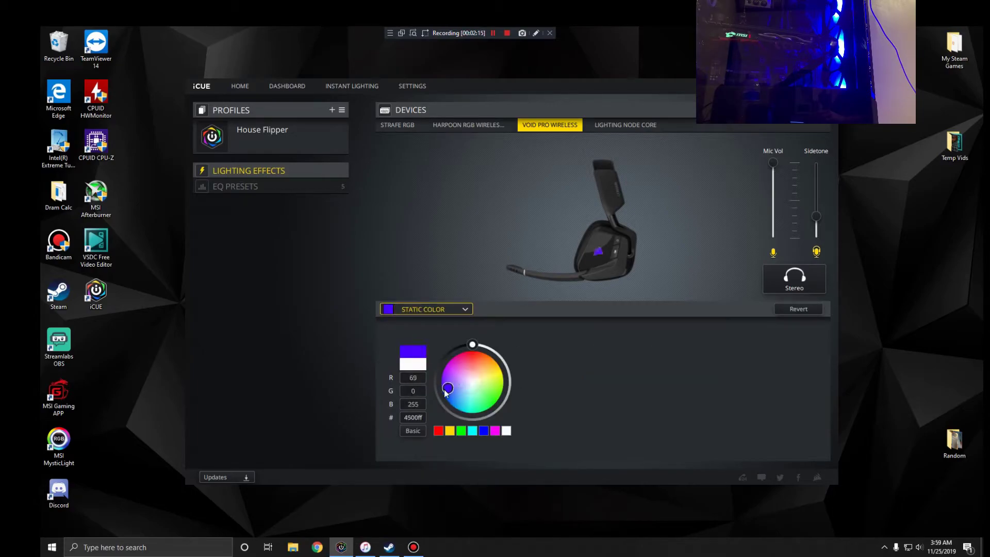
click(435, 309)
click(446, 292)
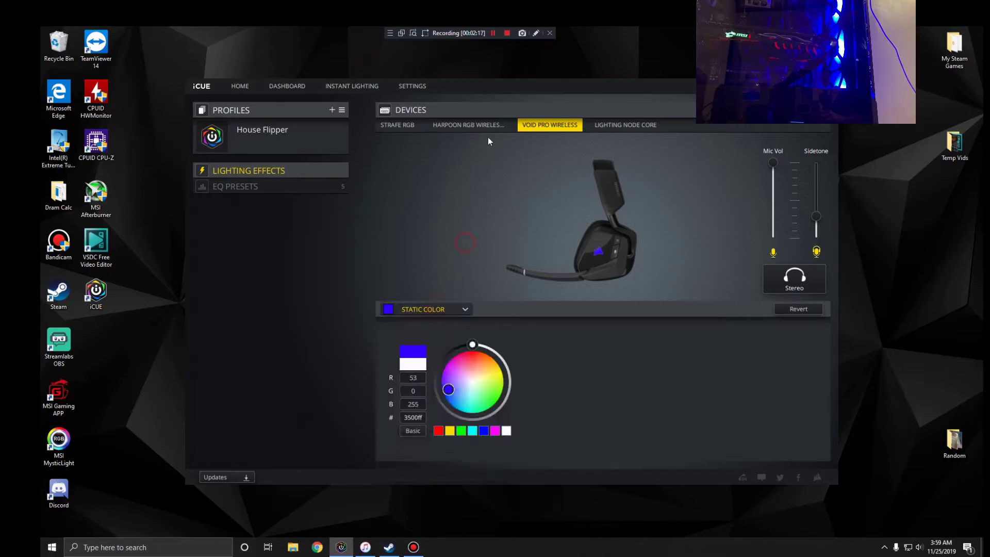
Check the headset's EQ presets, then show the Harpoon RGB Wireless mouse settings
click(479, 128)
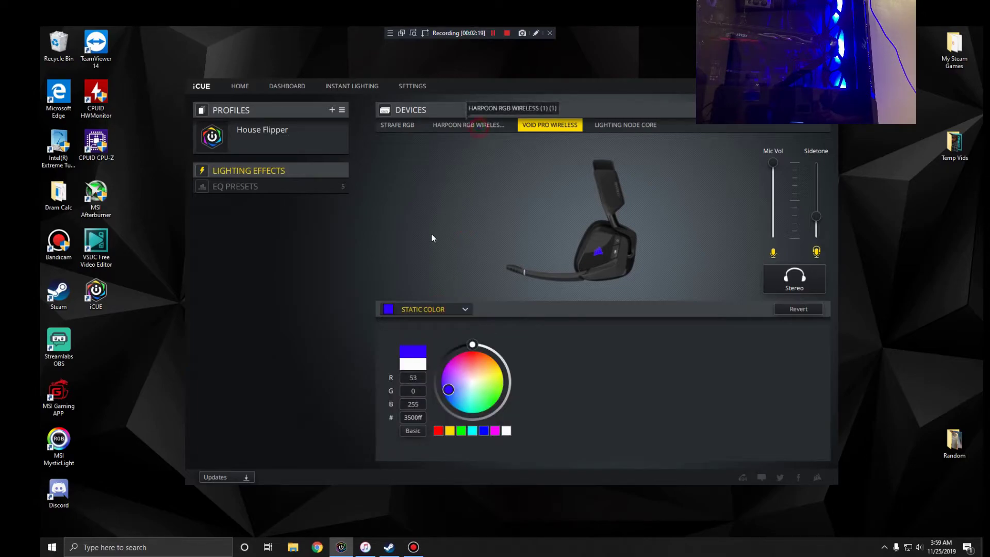
click(551, 128)
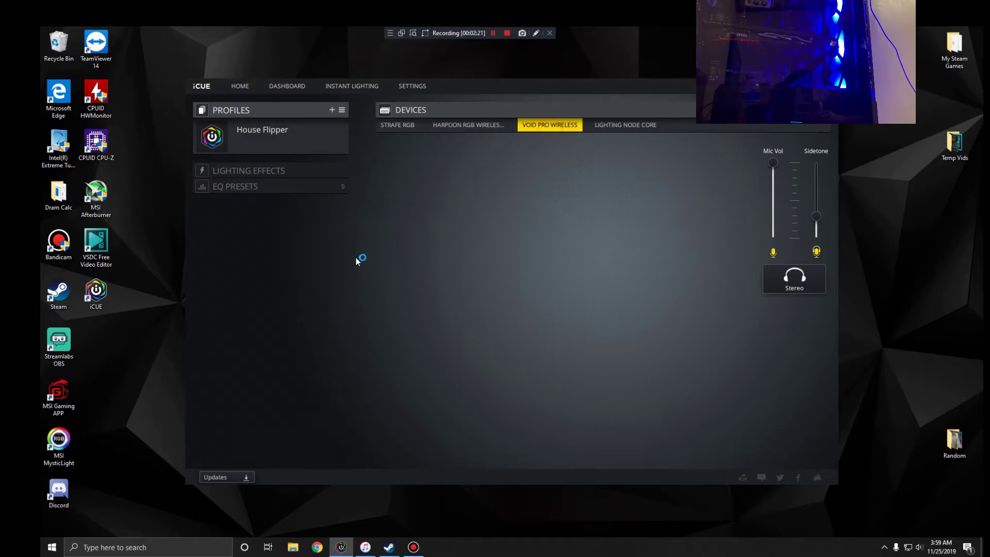
click(286, 186)
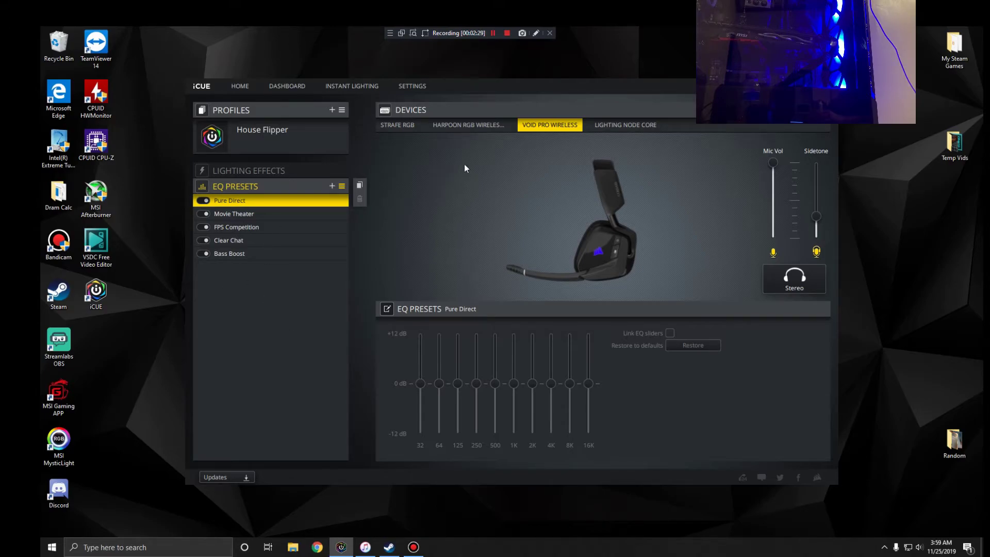
click(475, 124)
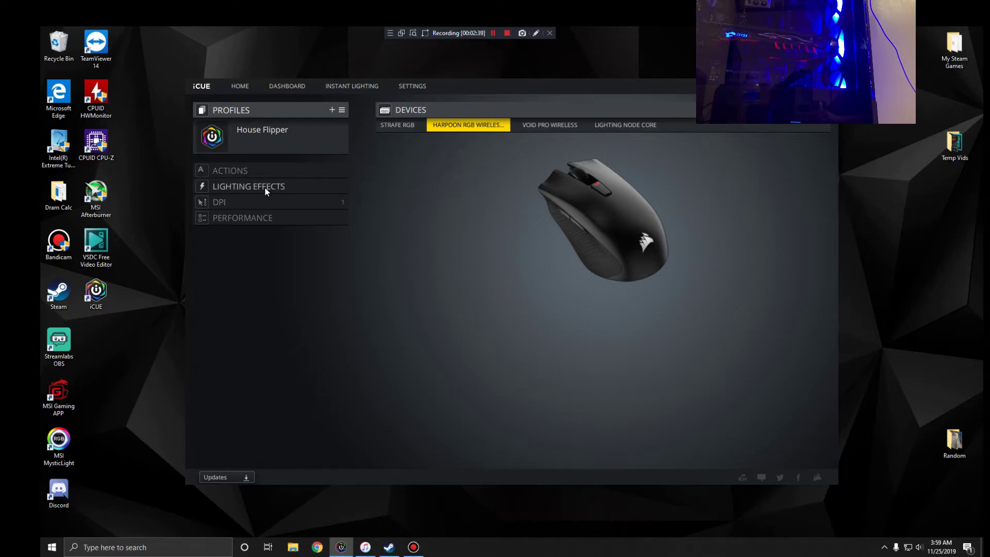
Add a Static Color lighting effect in blue to the Harpoon mouse logo
click(255, 217)
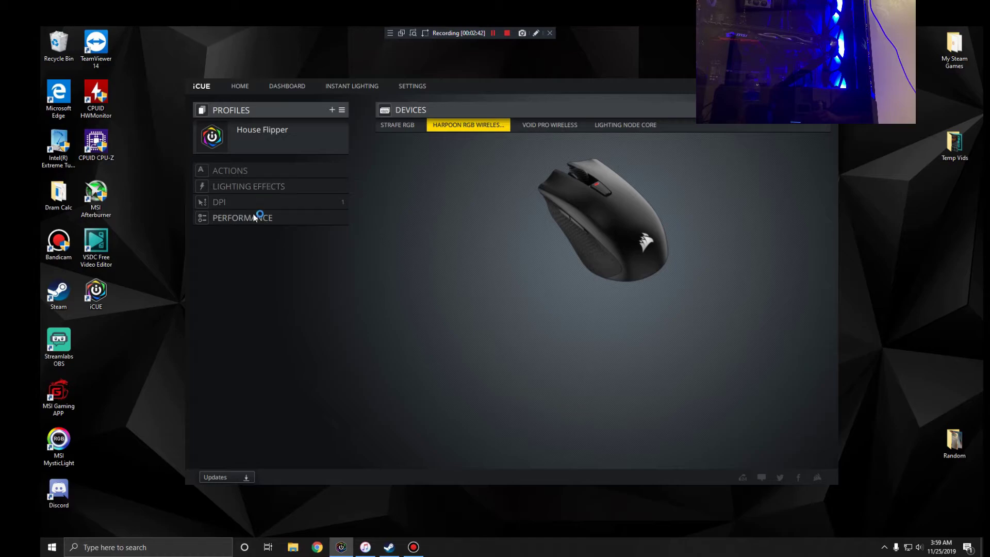
click(261, 182)
click(332, 185)
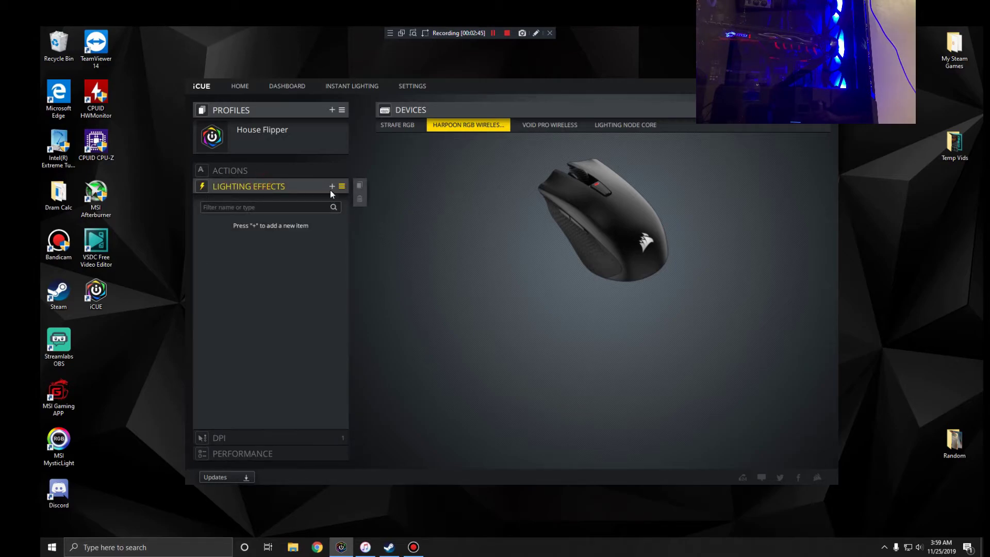
click(448, 310)
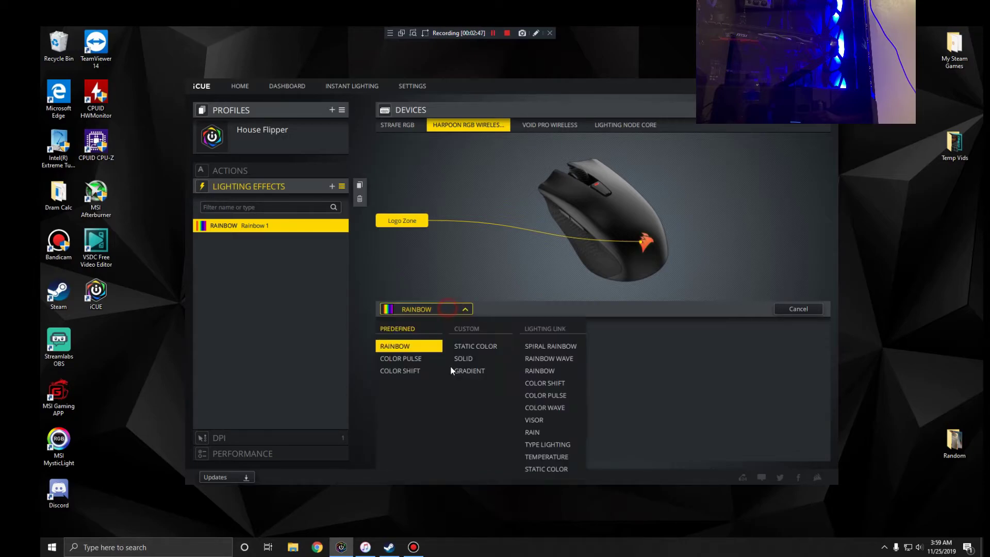
click(464, 346)
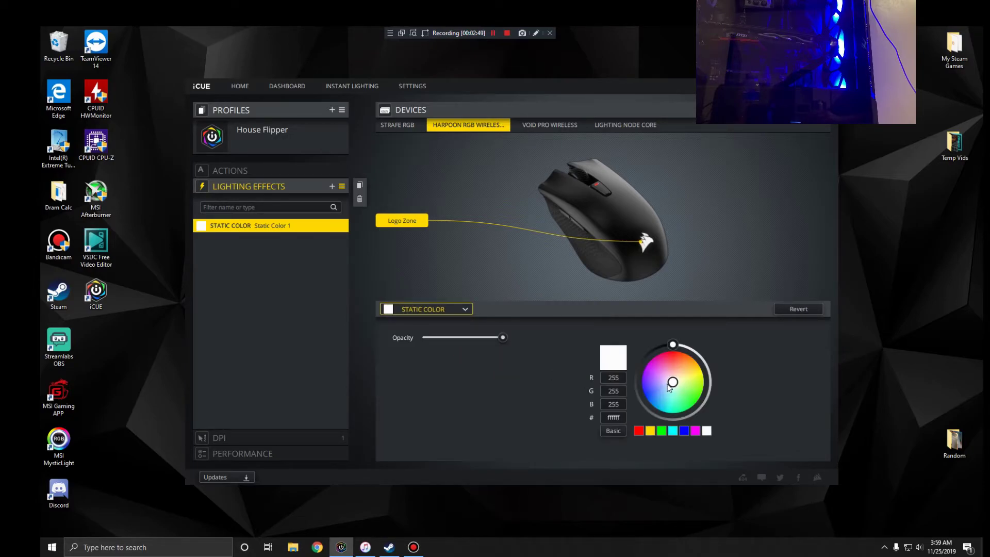
click(649, 390)
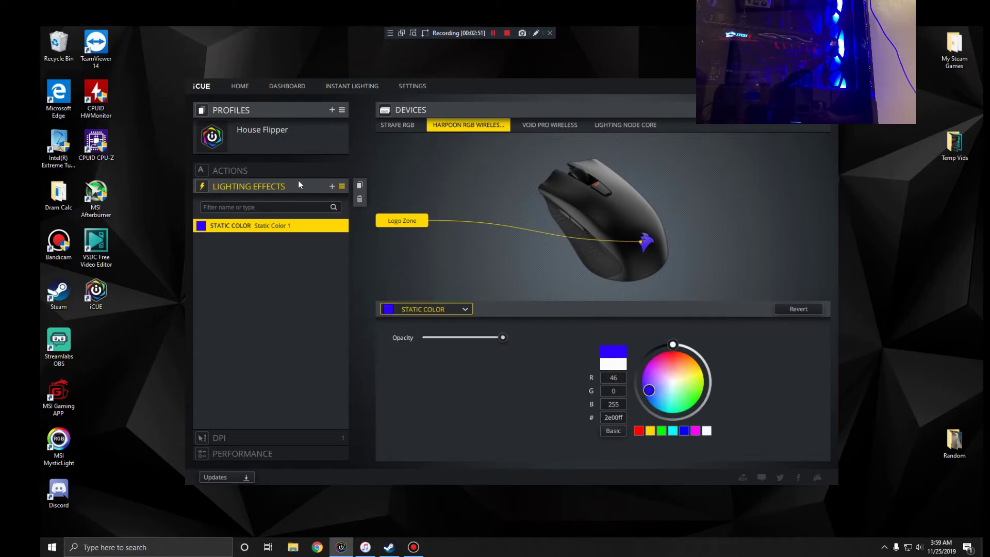
click(405, 127)
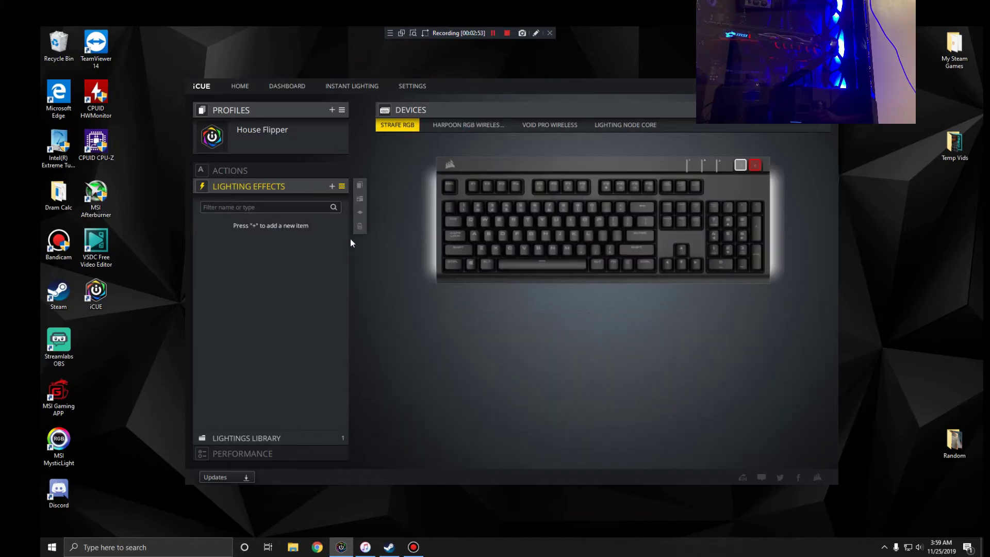
Add a keyboard lighting effect covering W, A, S, D, Tab, left Shift and spacebar
click(332, 186)
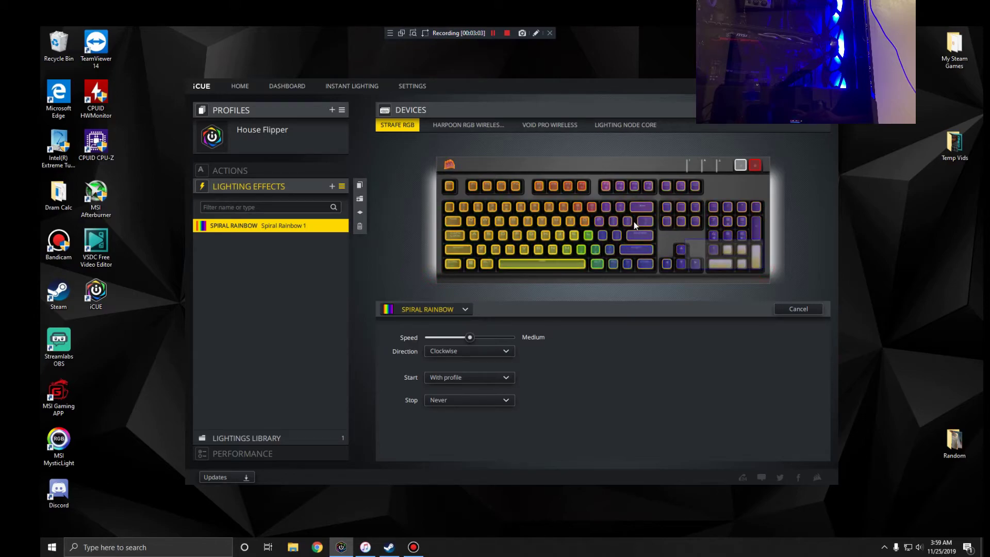
drag(633, 222, 619, 216)
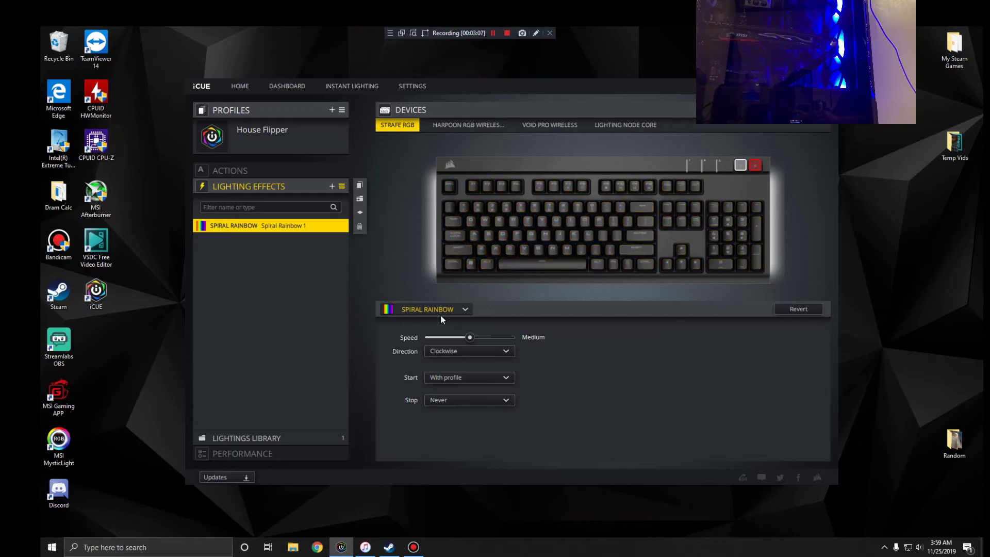
mouse_move(494, 261)
mouse_down()
mouse_move(472, 266)
mouse_move(502, 239)
mouse_up()
ctrl+click(458, 249)
ctrl+click(485, 222)
ctrl+click(455, 223)
ctrl+click(518, 267)
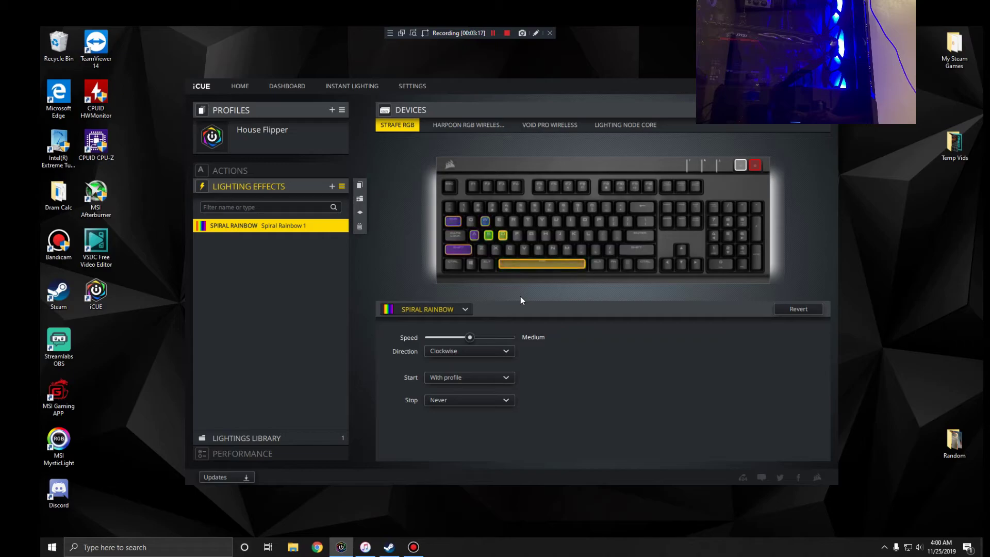
Set the selected keys' effect to a static deep blue colour
click(455, 308)
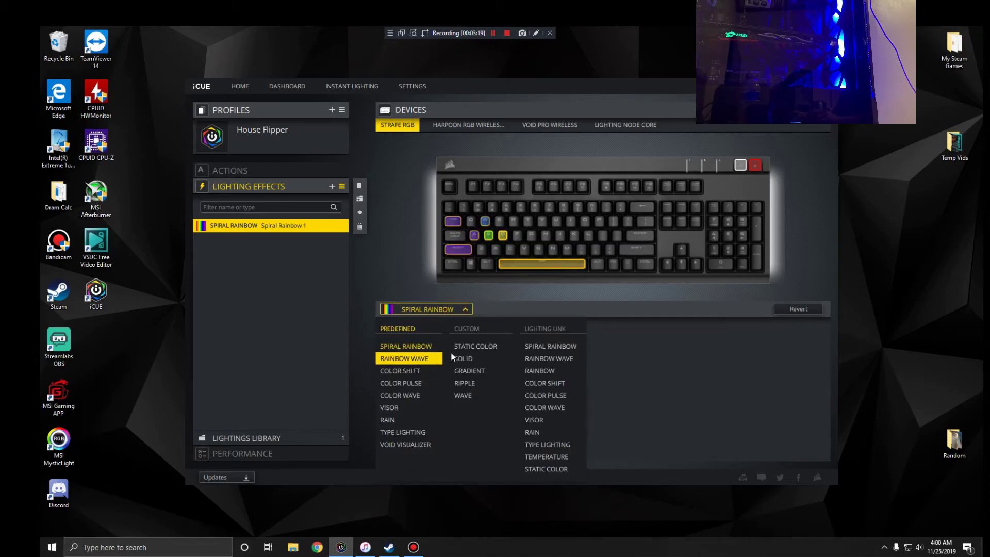
click(475, 345)
drag(677, 385, 648, 389)
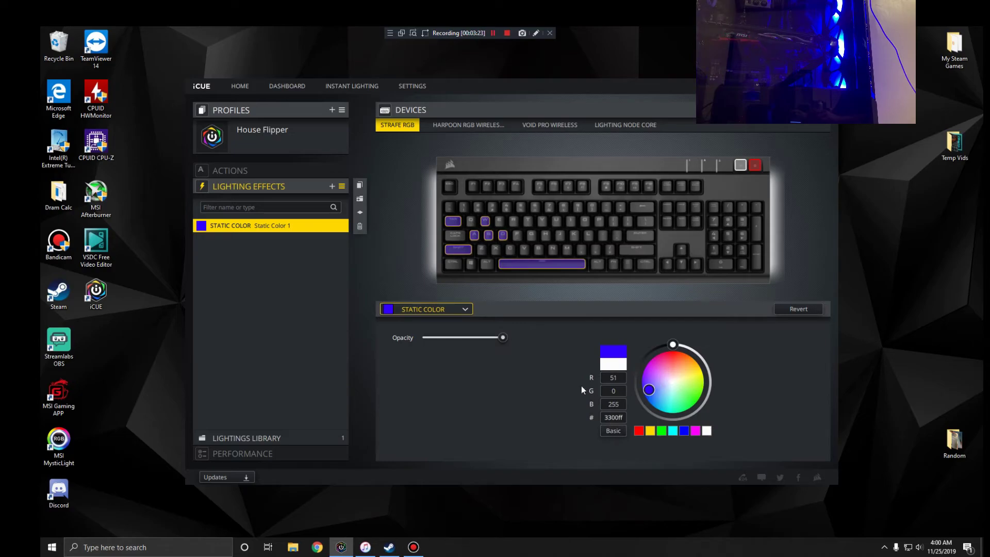
drag(650, 390, 647, 397)
Select HouseFlipper in E:\Games Folder\steamapps\common\House Flipper as the program to link
click(293, 144)
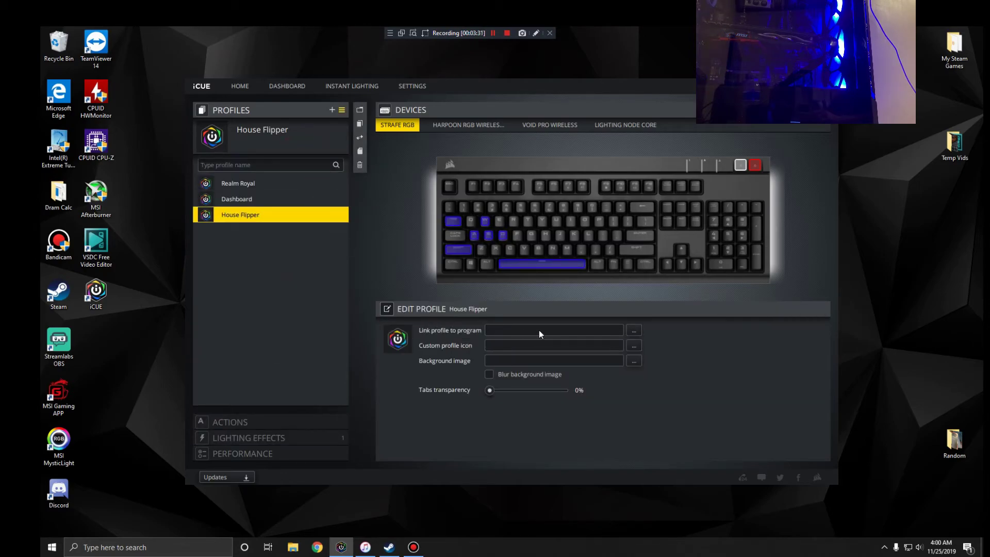
click(640, 332)
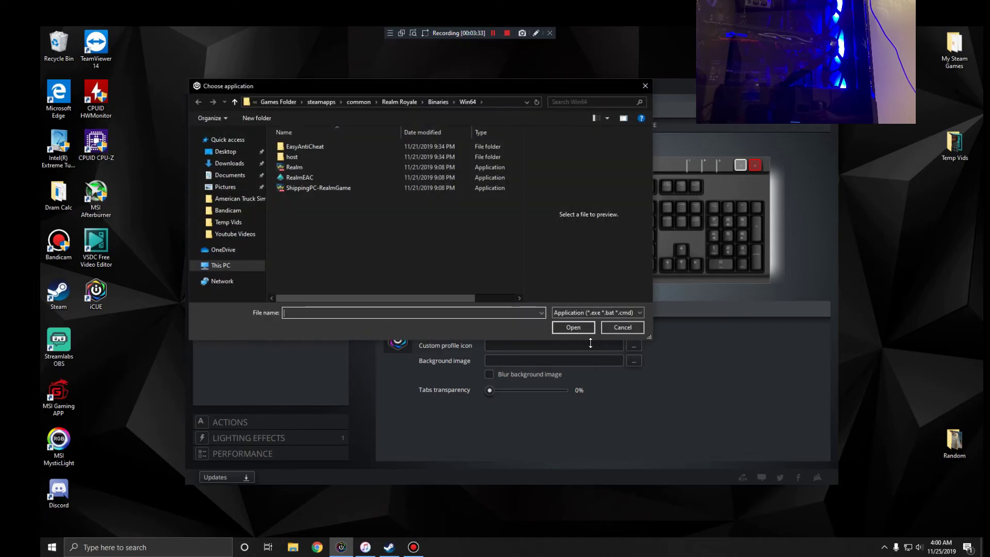
click(232, 265)
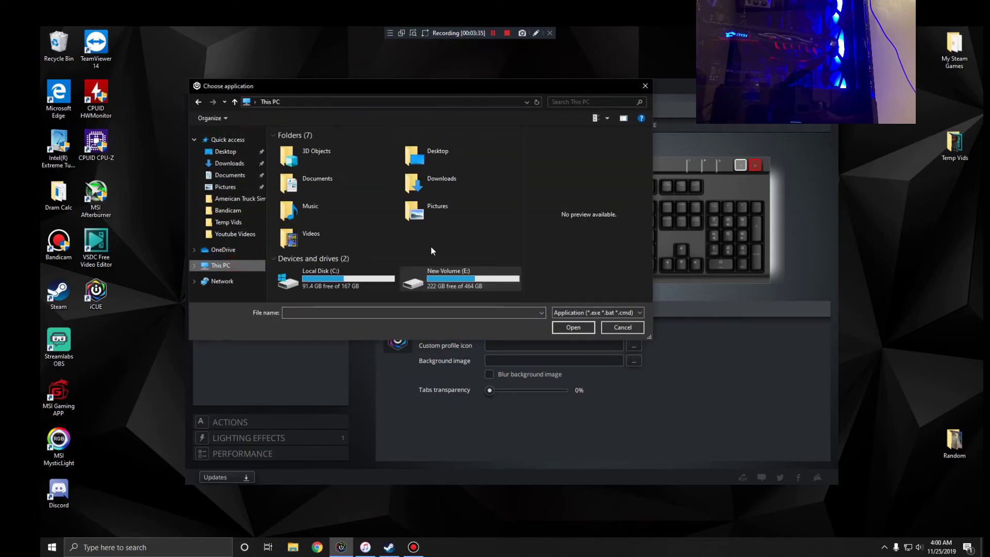
click(471, 282)
double_click(471, 283)
double_click(370, 146)
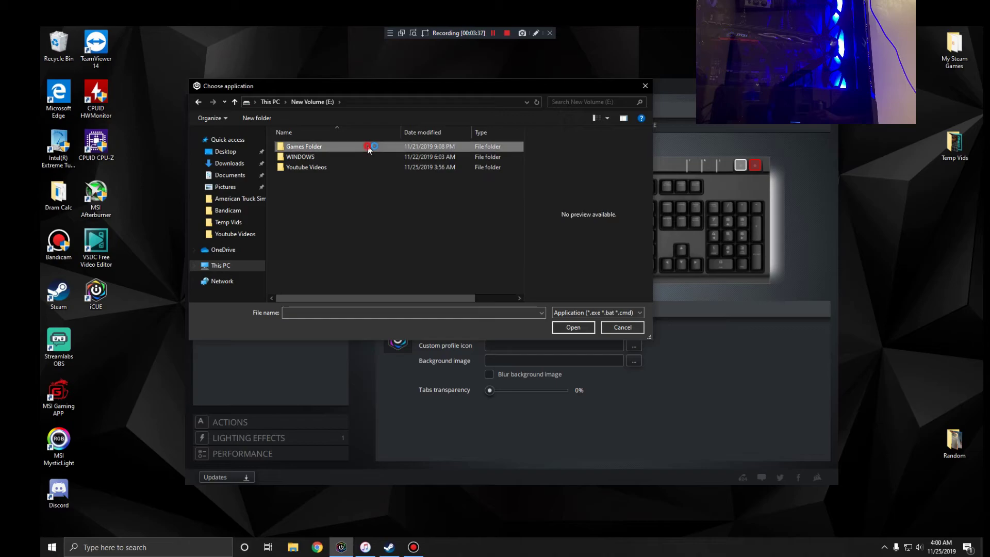
double_click(349, 145)
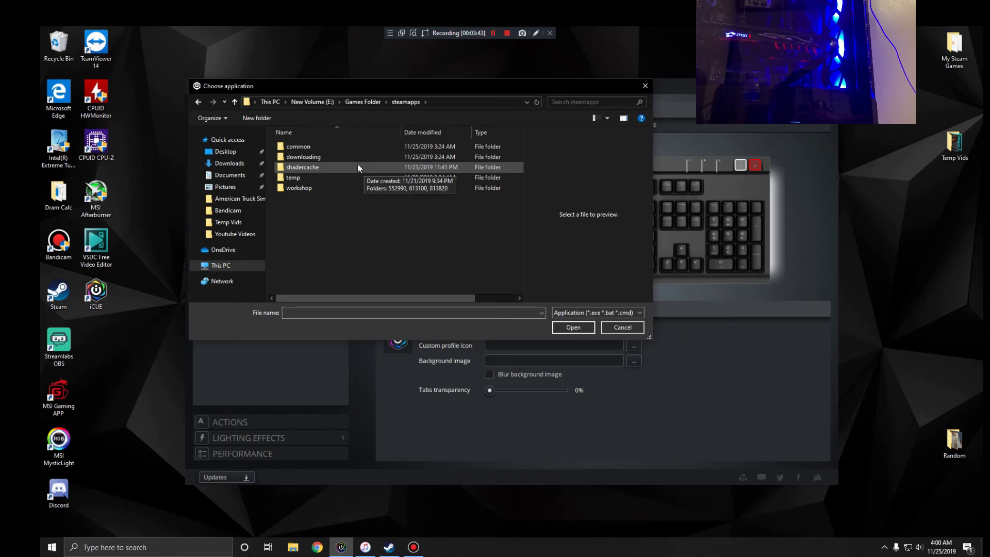
double_click(332, 146)
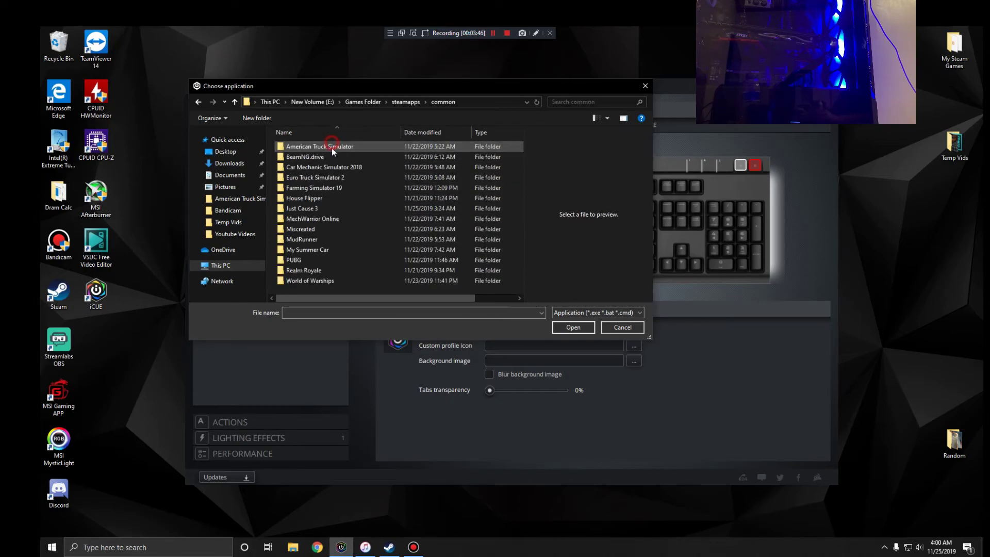
double_click(338, 200)
click(341, 187)
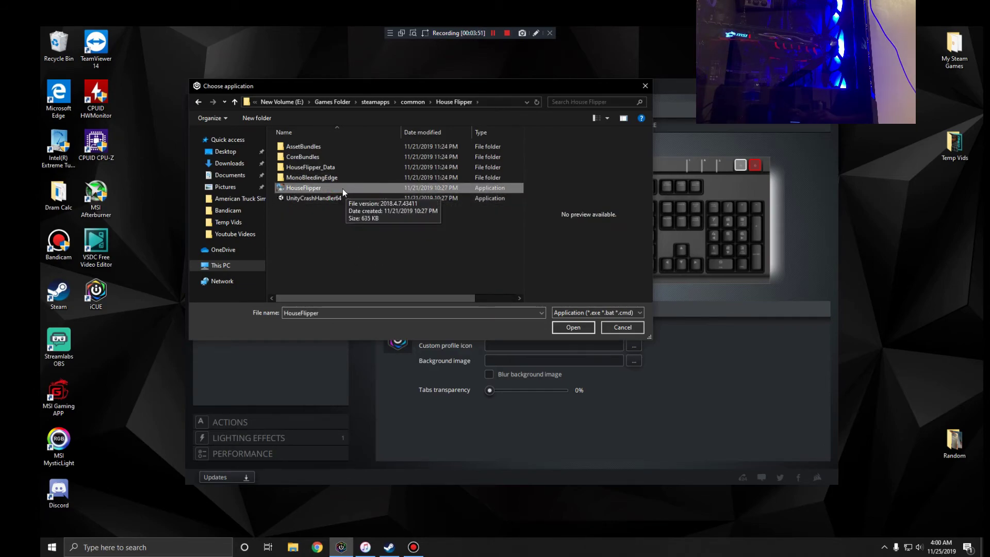
Confirm HouseFlipper.exe as the House Flipper profile's linked program
click(564, 330)
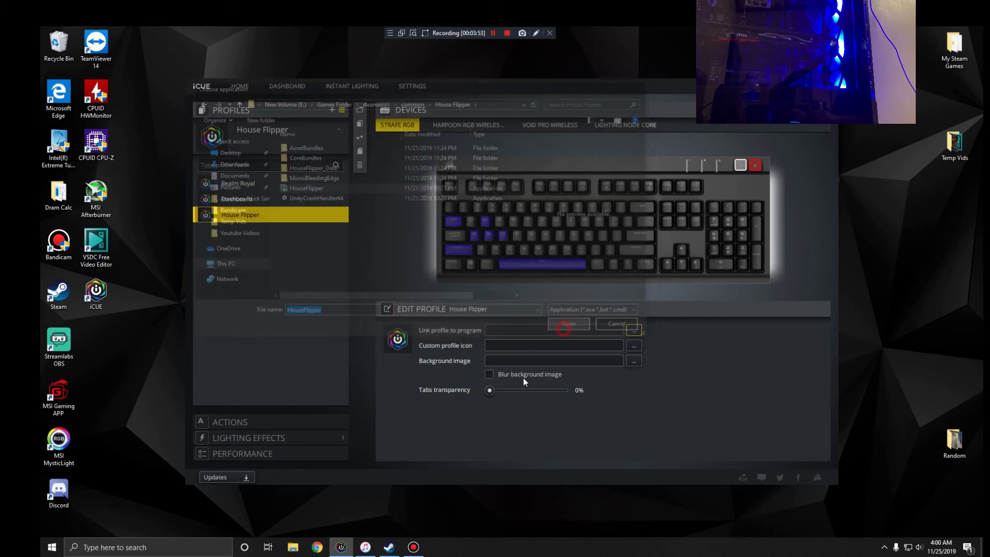